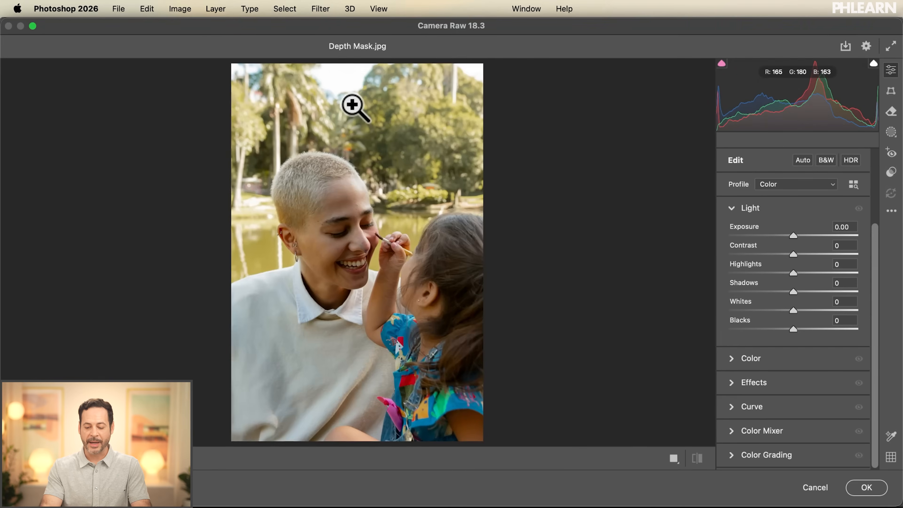
Step: Try slight exposure changes on the whole photo and reset the exposure to its default
key("super+plus")
key("super+plus")
key("super+plus")
key("super+plus")
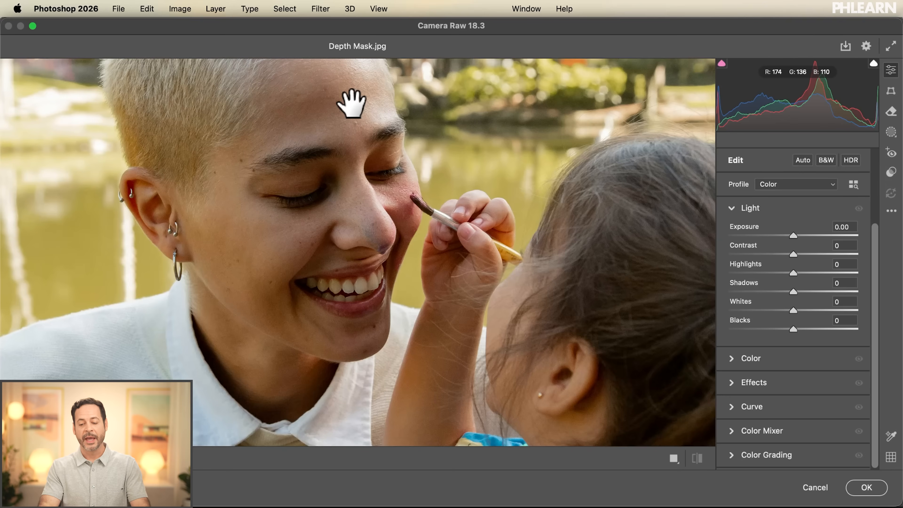
left_click(732, 209)
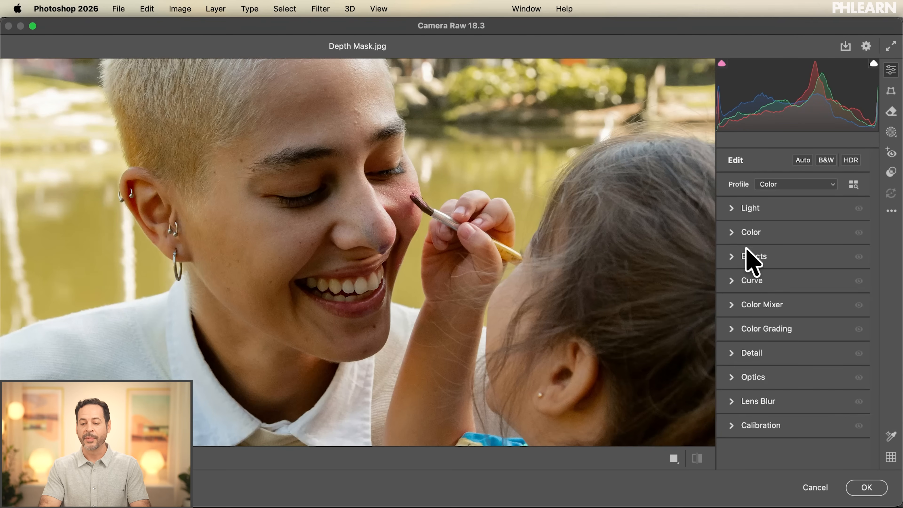
left_click(732, 209)
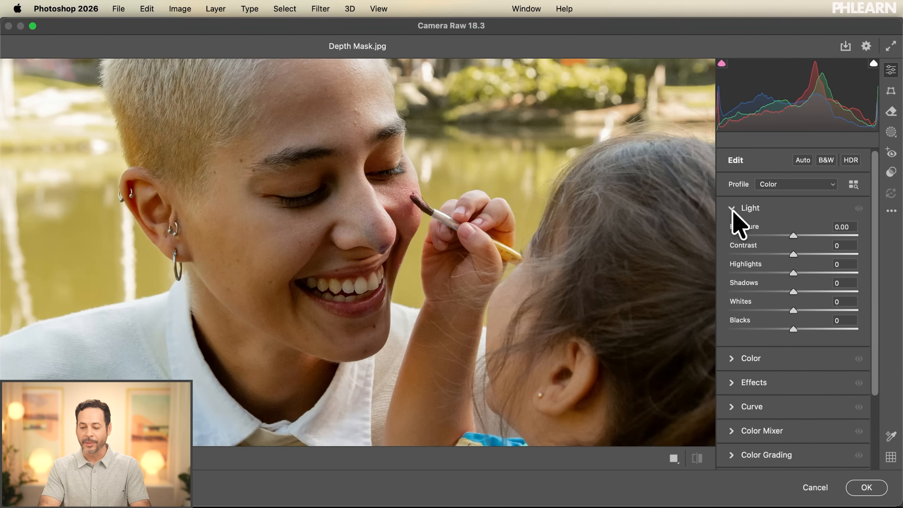
mouse_move(794, 236)
left_mouse_down()
mouse_move(782, 238)
mouse_move(803, 239)
mouse_move(778, 242)
mouse_move(800, 237)
mouse_move(791, 238)
left_mouse_up()
double_click(791, 237)
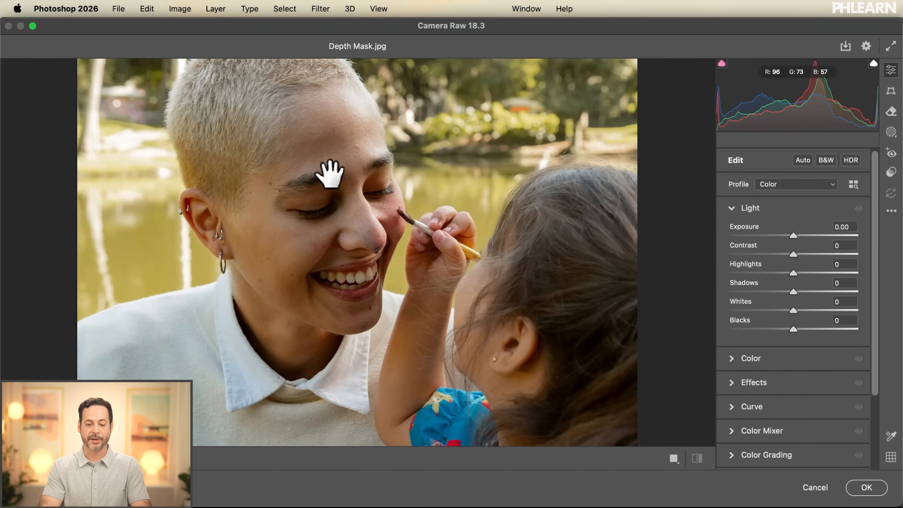
left_click_drag(453, 162, 452, 221)
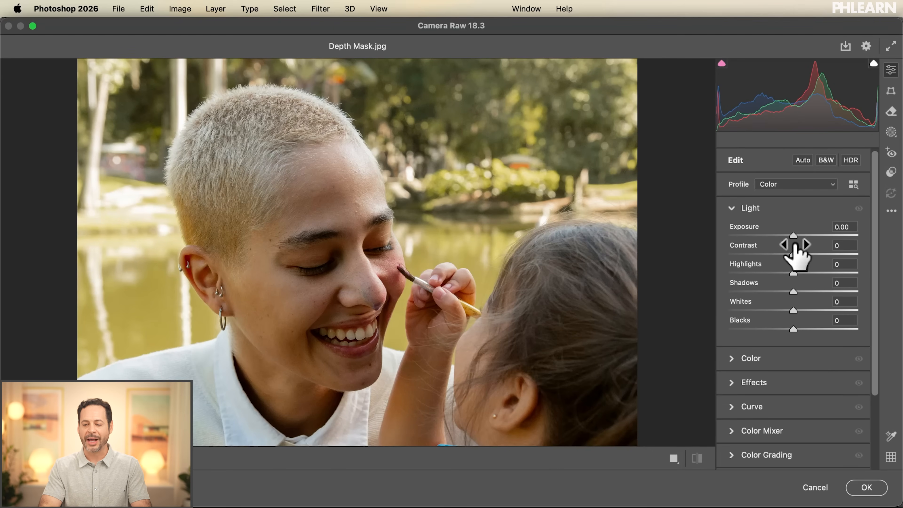
left_click_drag(793, 235, 788, 236)
double_click(789, 236)
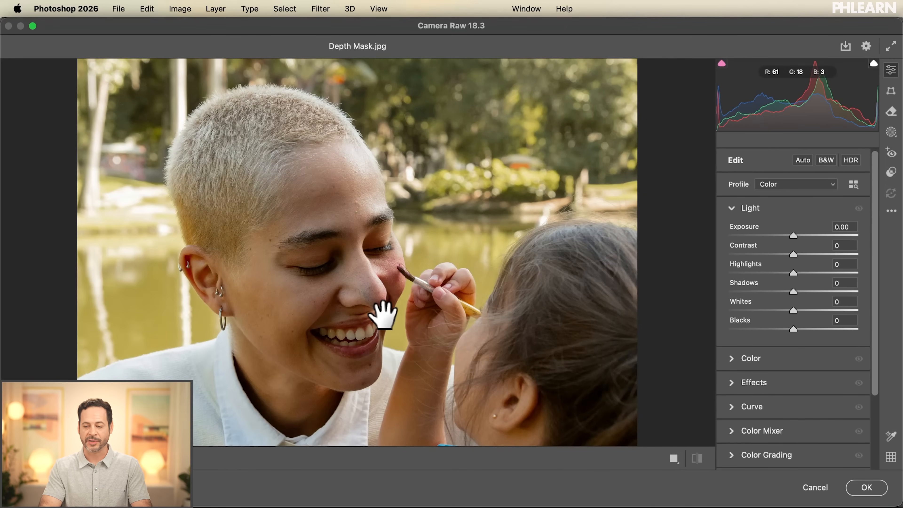
Step: Start a new Depth Range mask on the photo and turn on its depth map
left_click(890, 132)
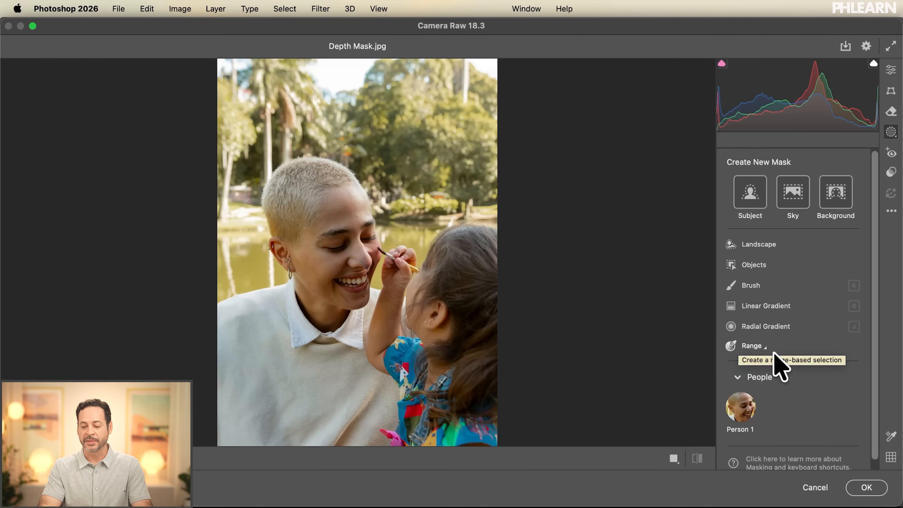
left_click(756, 347)
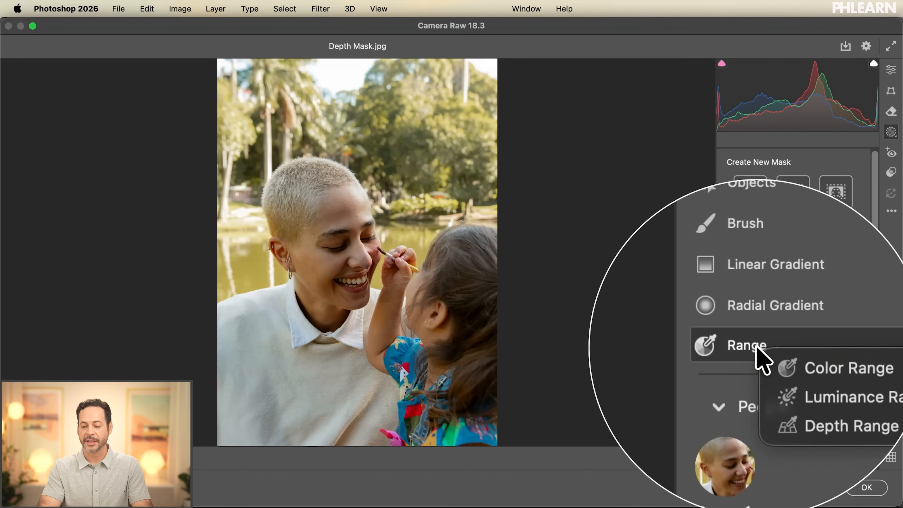
left_click(803, 389)
scroll(790, 303, "down", 2)
scroll(789, 304, "up", 2)
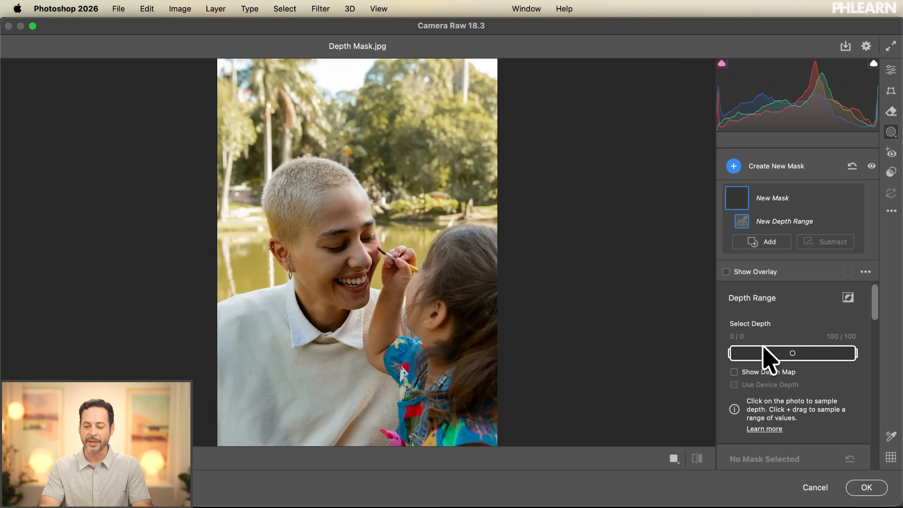
left_click(753, 373)
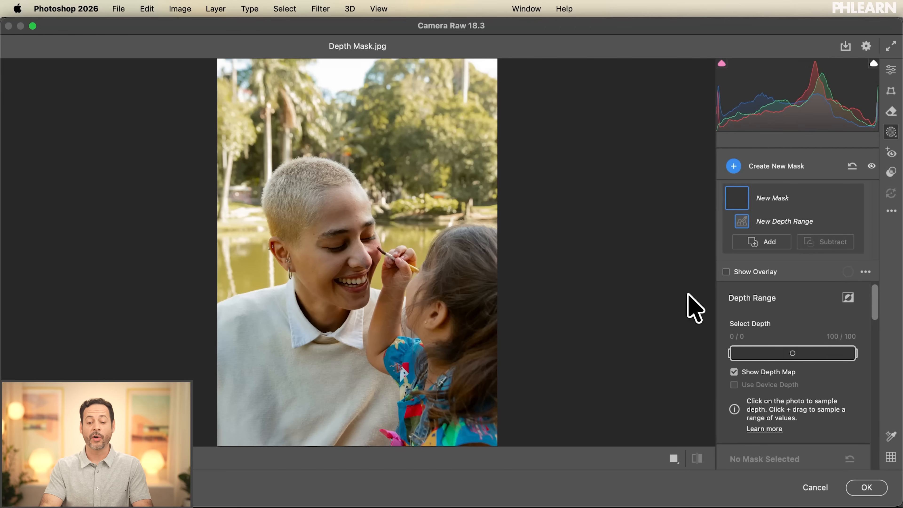
Step: Sample the depth of the background for comparison, and resample the woman's face so the mask targets the two people in front
left_click(344, 218)
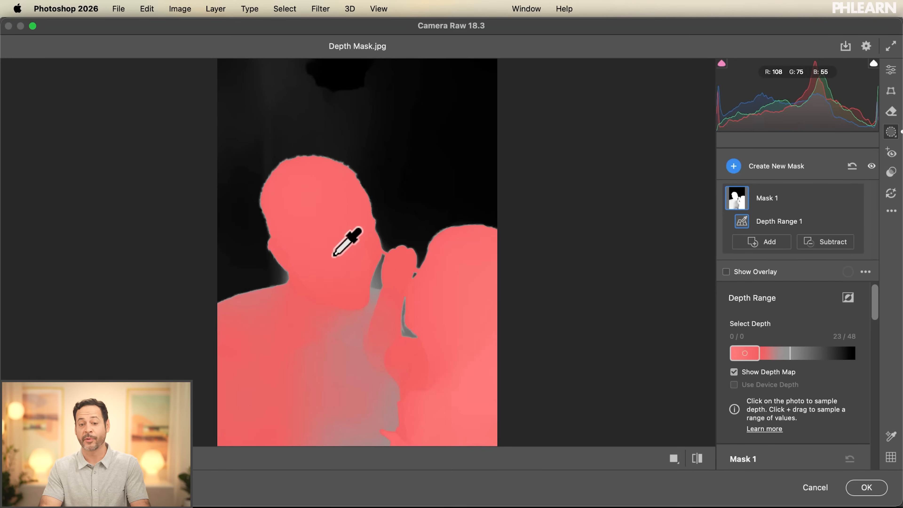
left_click(404, 221)
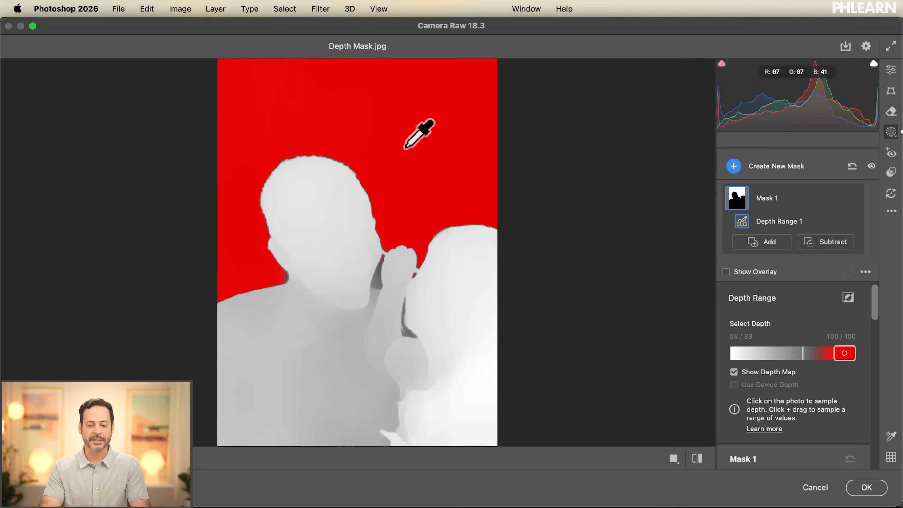
left_click(349, 228)
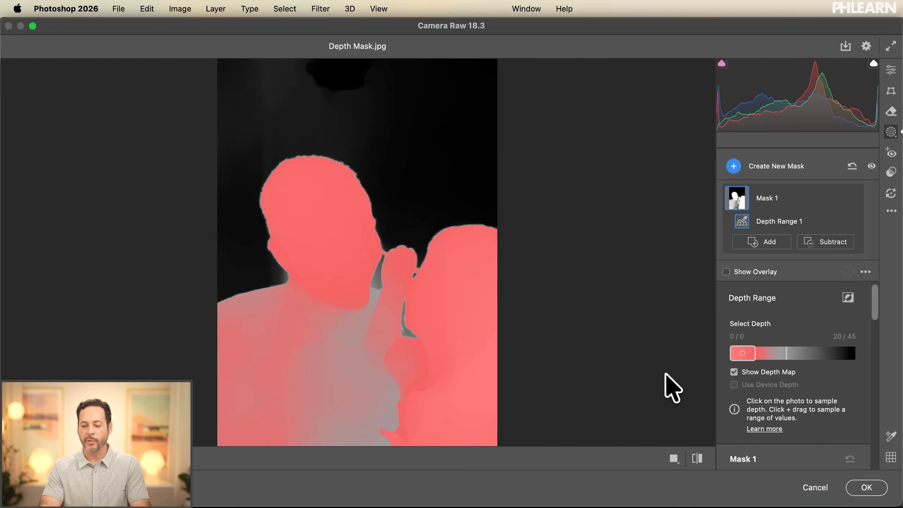
Step: Widen the foreground mask's depth range and its falloff to cover both people fully, and hide the depth map
mouse_move(765, 358)
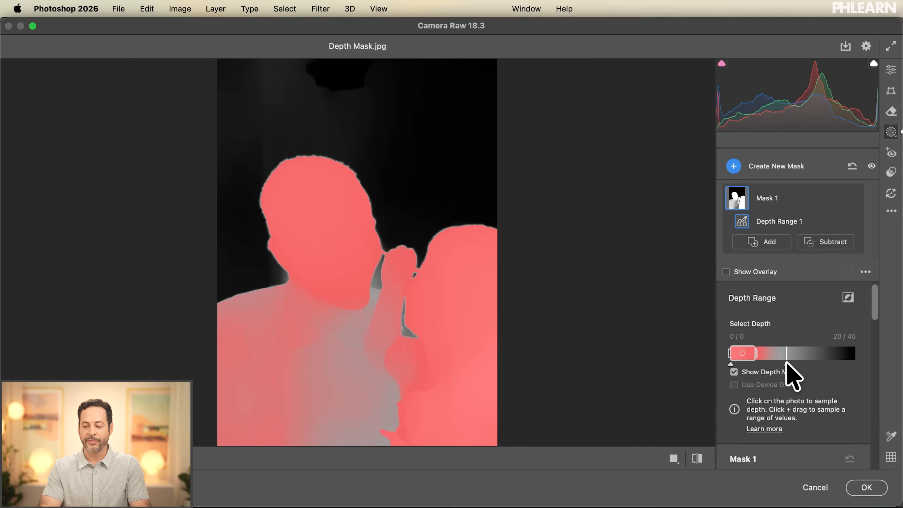
left_click_drag(787, 362, 753, 361)
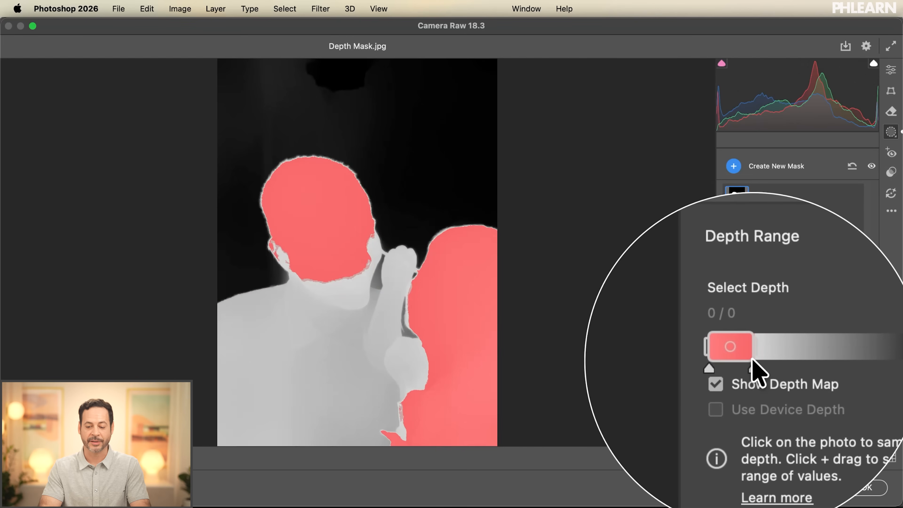
left_click_drag(753, 362, 827, 363)
mouse_move(755, 355)
left_mouse_down()
mouse_move(777, 354)
mouse_move(761, 356)
left_mouse_up()
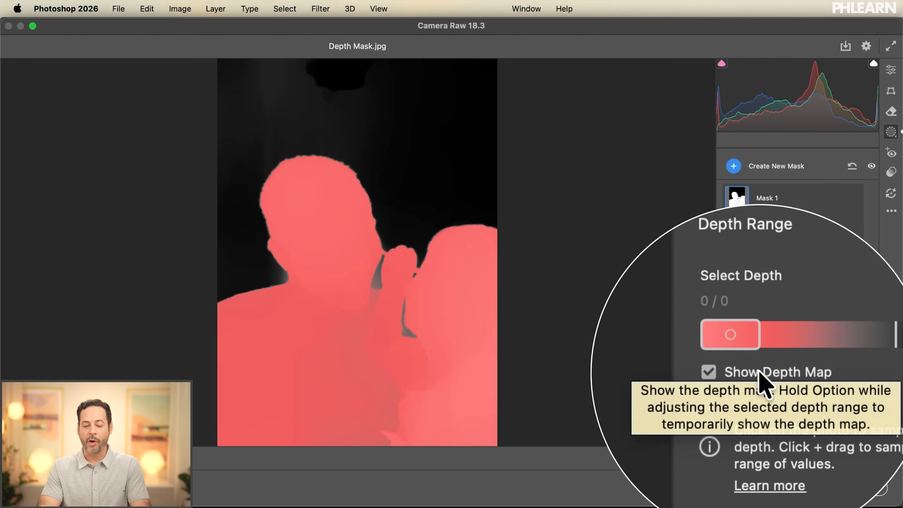
left_click(759, 372)
Step: Brighten the foreground mask by setting its exposure to +0.60 and raising its shadows slightly
scroll(759, 371, "down", 10)
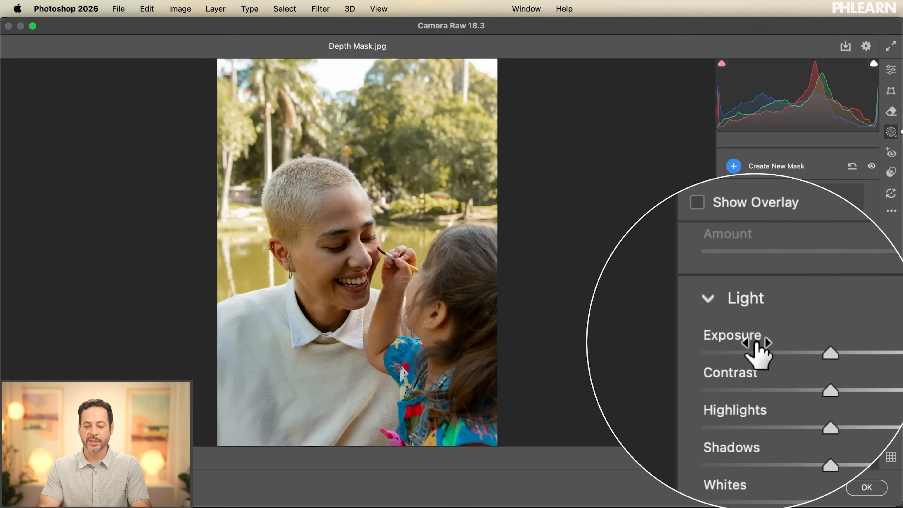
left_click_drag(793, 347, 799, 346)
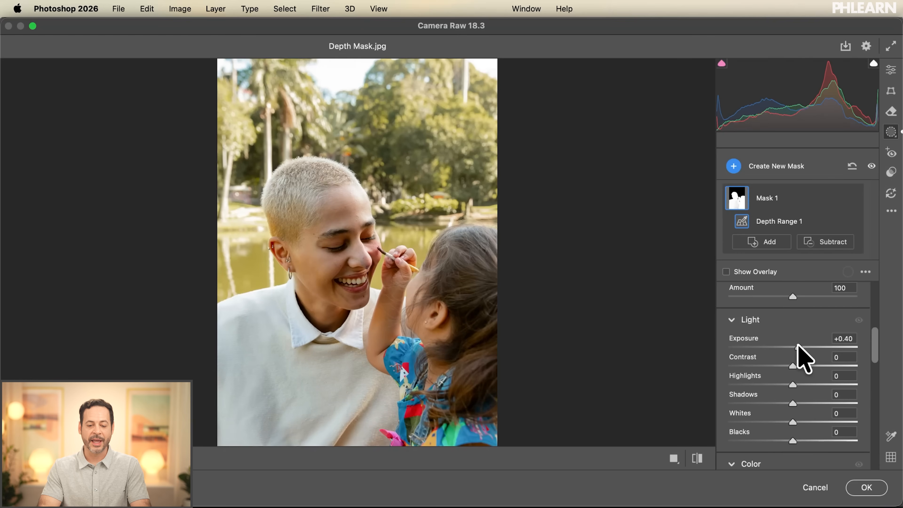
left_click_drag(801, 345, 800, 346)
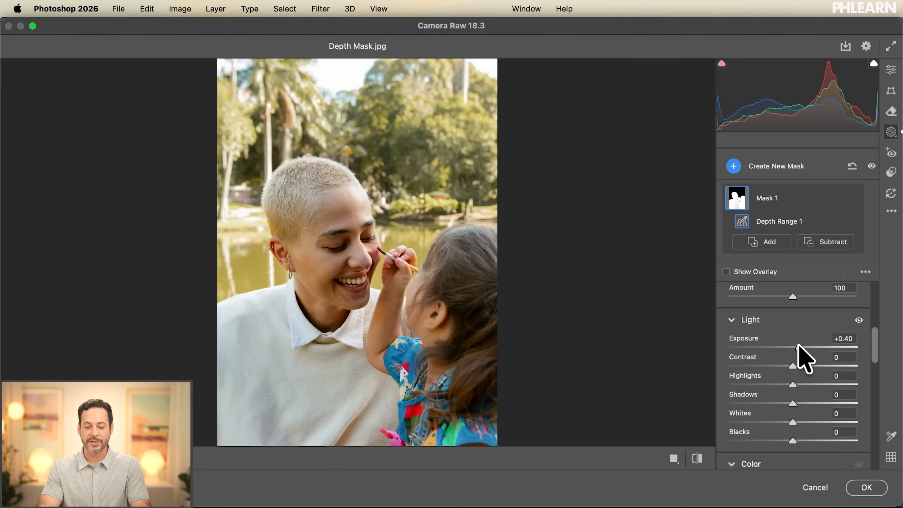
left_click_drag(798, 345, 801, 346)
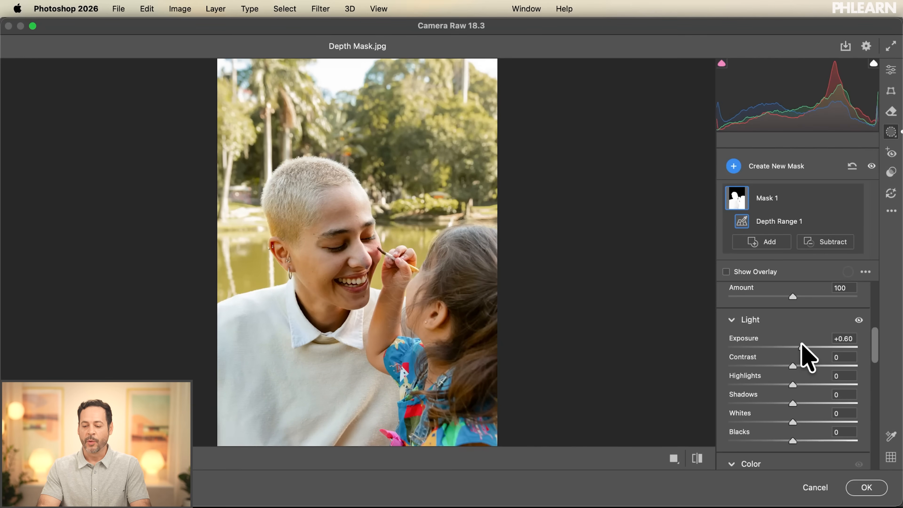
left_click_drag(795, 403, 802, 402)
Step: Set the foreground mask's texture to +4 and clarity to +1
scroll(802, 402, "down", 6)
scroll(801, 401, "down", 5)
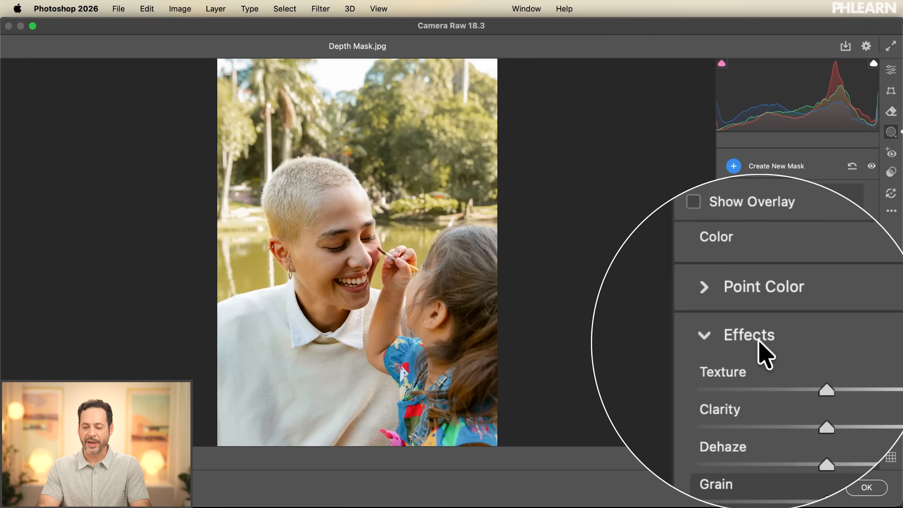
left_click_drag(796, 369, 795, 385)
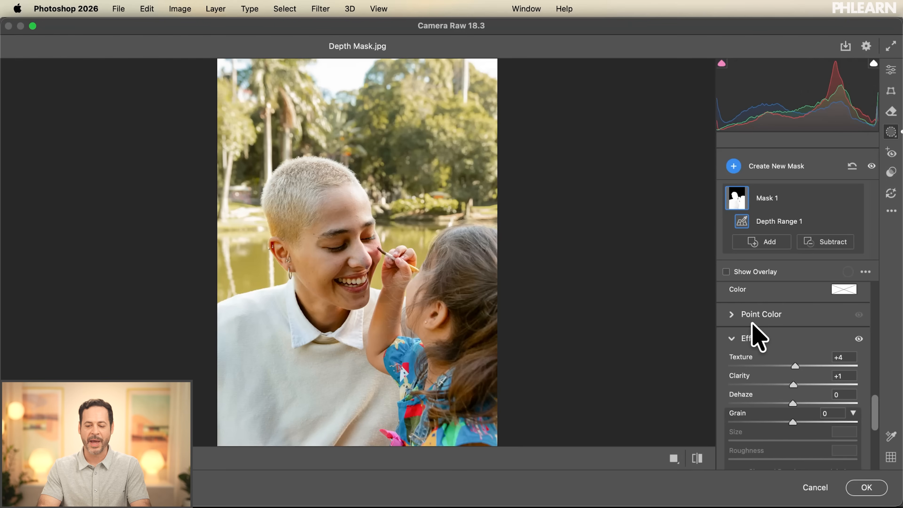
left_click(732, 338)
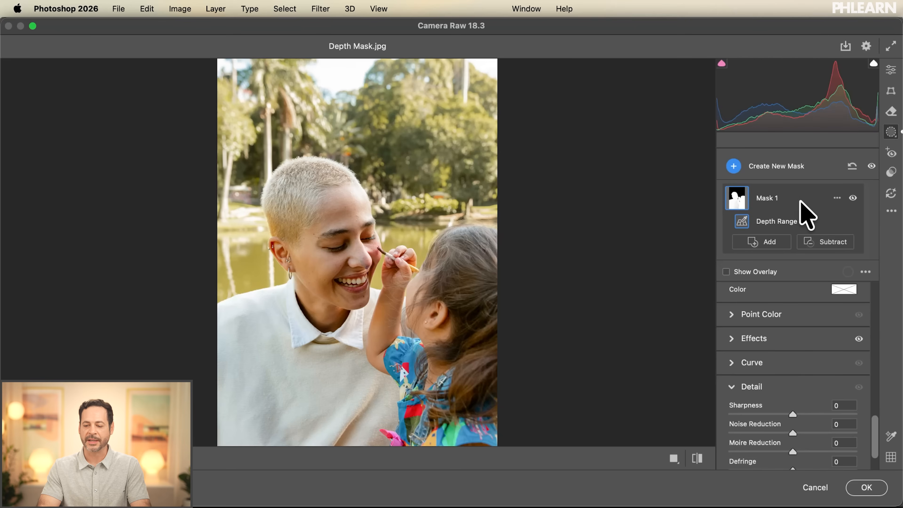
Step: Toggle the foreground mask's visibility to compare the photo before and after its adjustments
left_click(853, 198)
left_click(854, 198)
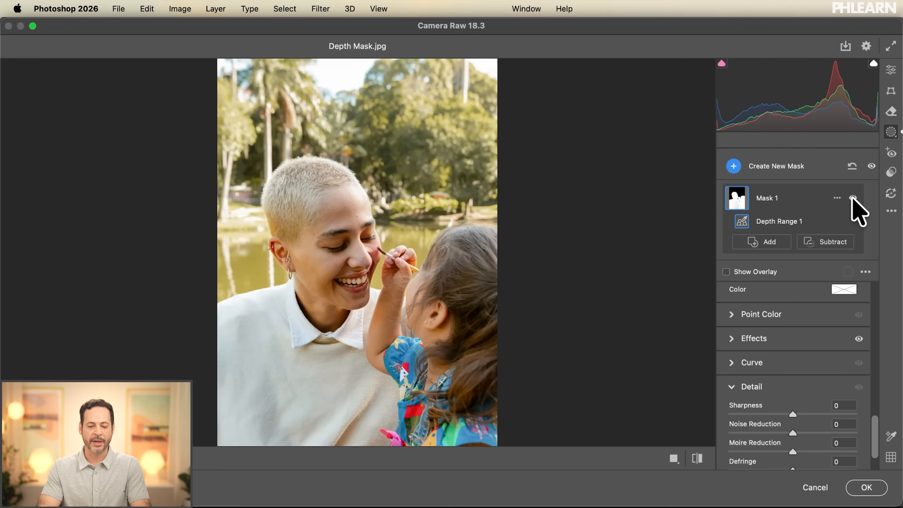
left_click(853, 199)
left_click(853, 198)
left_click(853, 199)
left_click(853, 198)
left_click(853, 198)
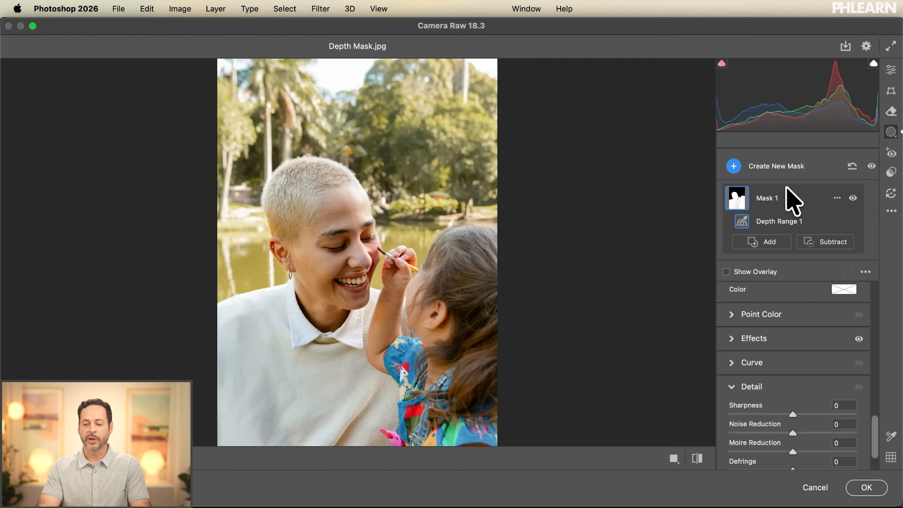
Step: Create a second Depth Range mask by sampling the background trees, and check its coverage on the depth map
left_click(769, 168)
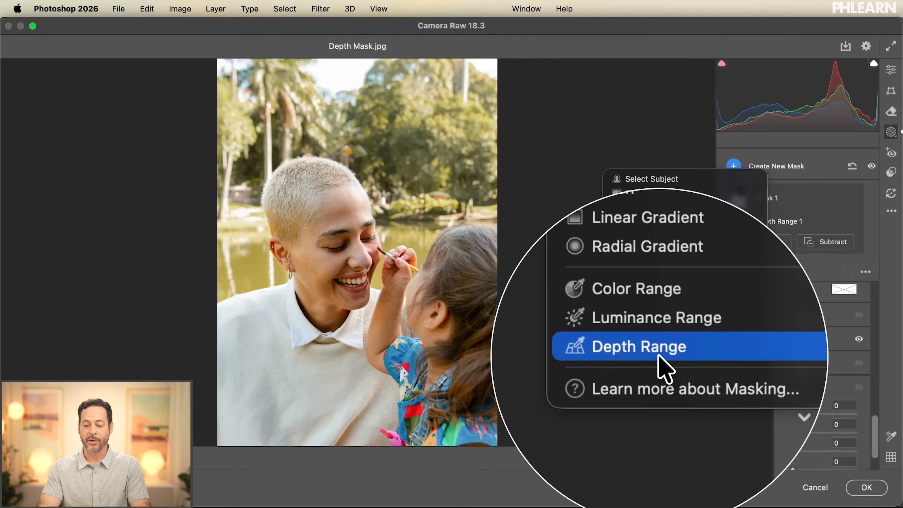
key("shift+z")
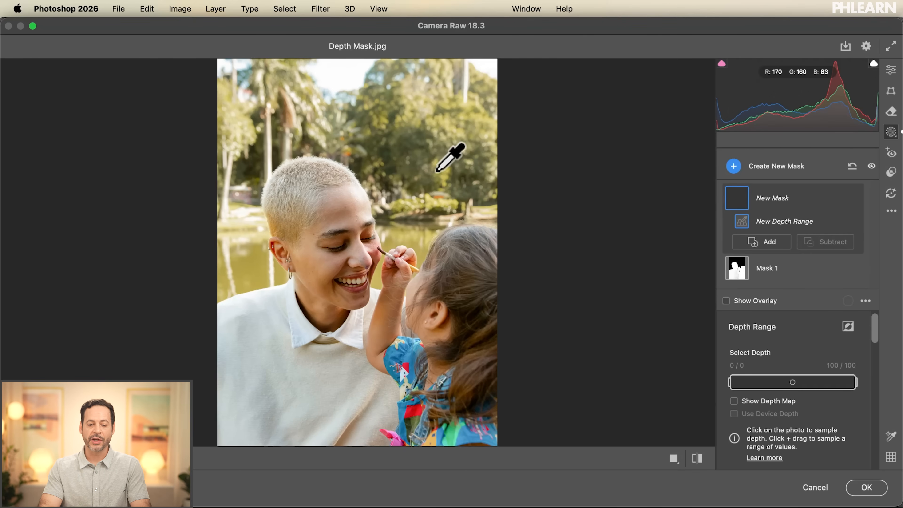
left_click(420, 154)
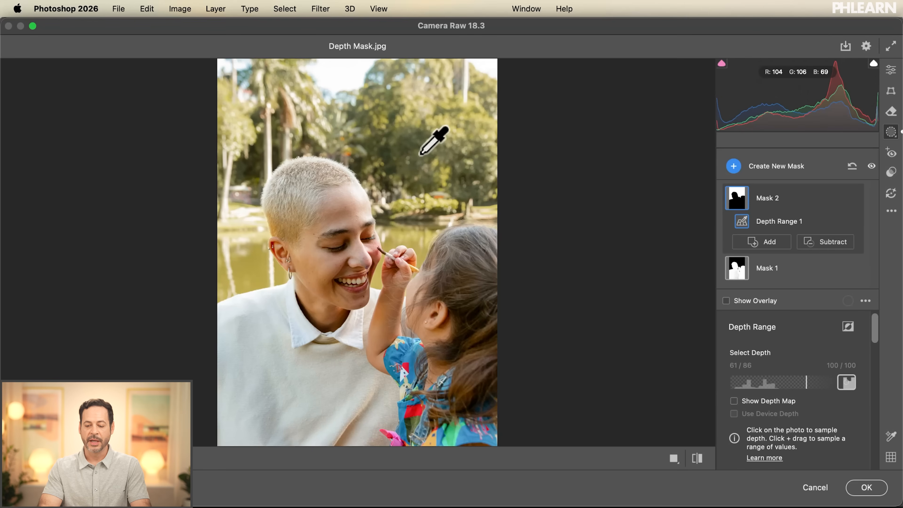
left_click(757, 404)
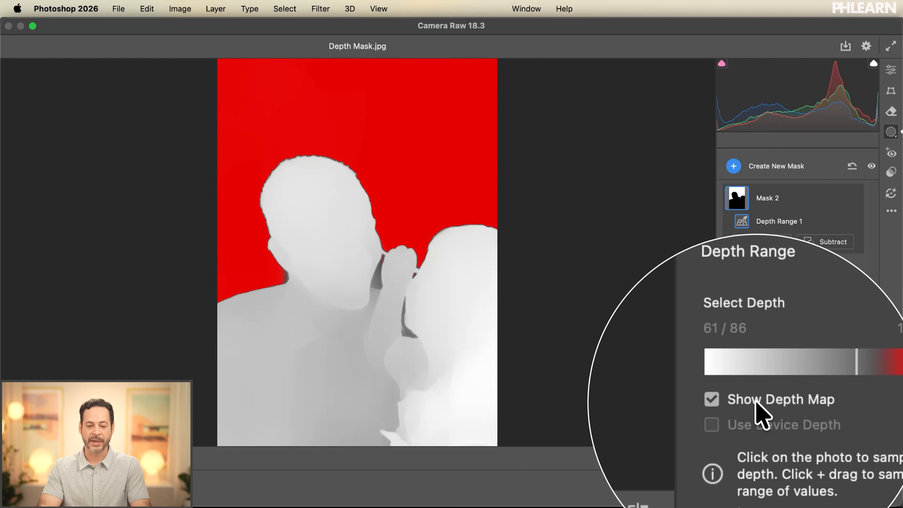
left_click(756, 404)
Step: Darken the background mask by setting its highlights to -19 and exposure to -0.25
scroll(760, 414, "down", 3)
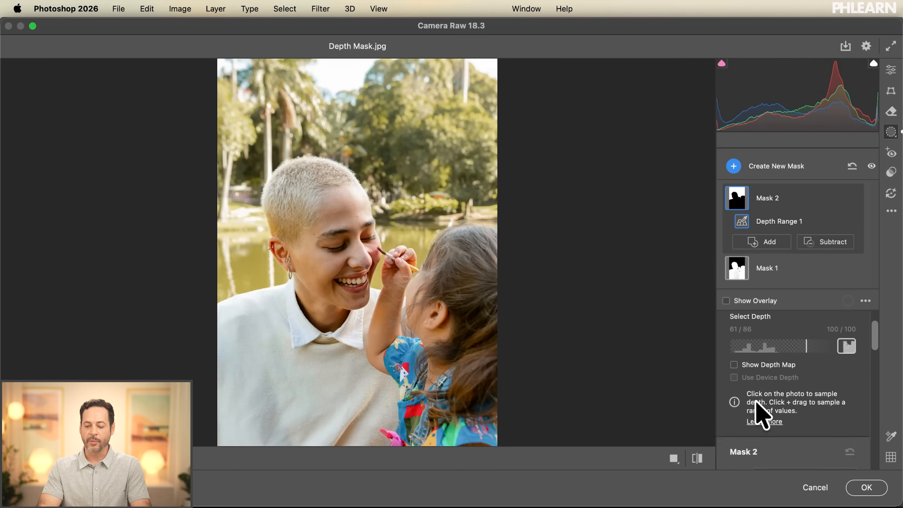
scroll(756, 401, "down", 5)
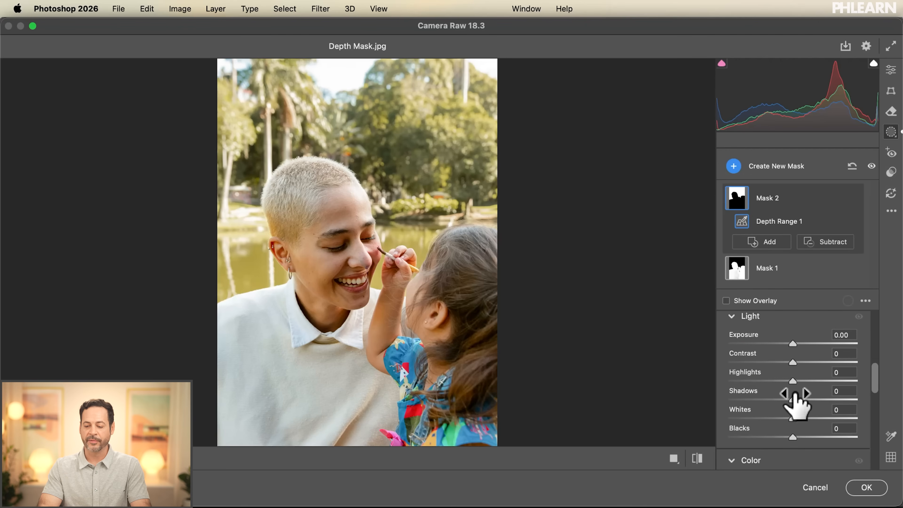
left_click_drag(793, 381, 778, 380)
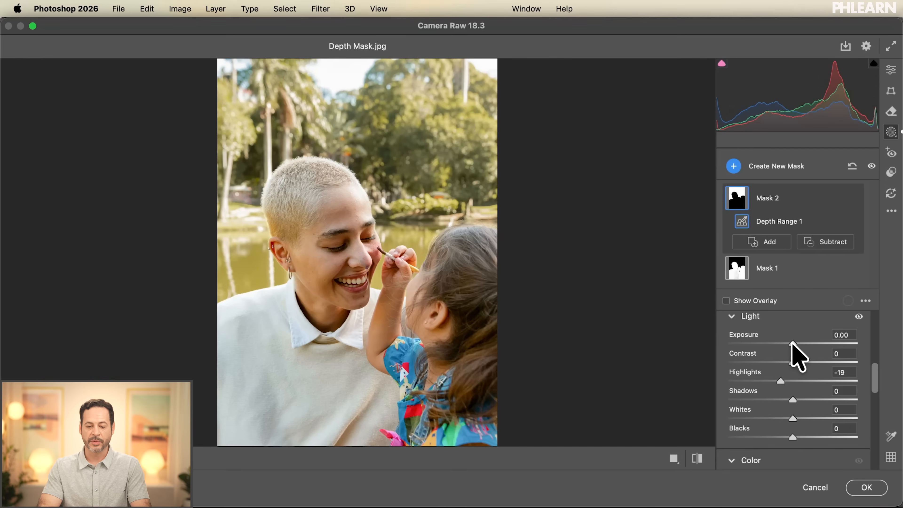
left_click_drag(790, 343, 788, 343)
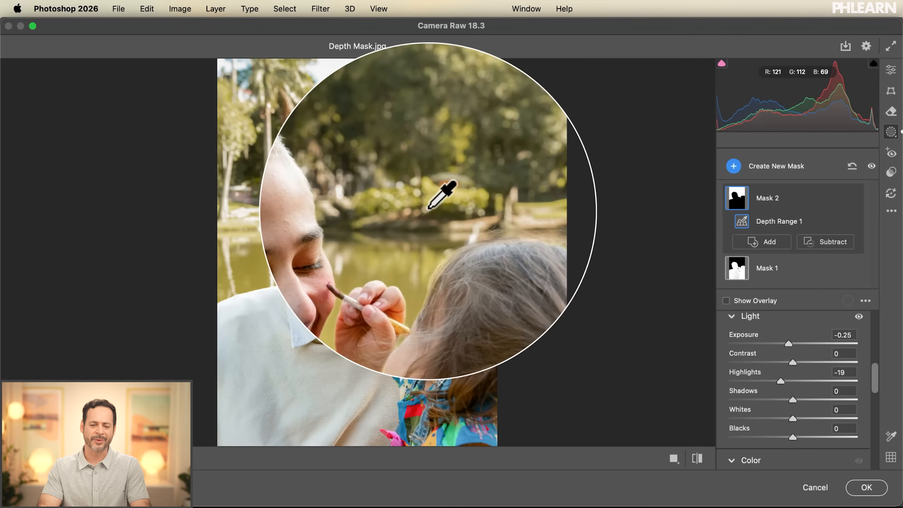
Step: Shift the background mask's color by setting tint to -25, temperature to -9 and saturation to +8
scroll(772, 352, "down", 6)
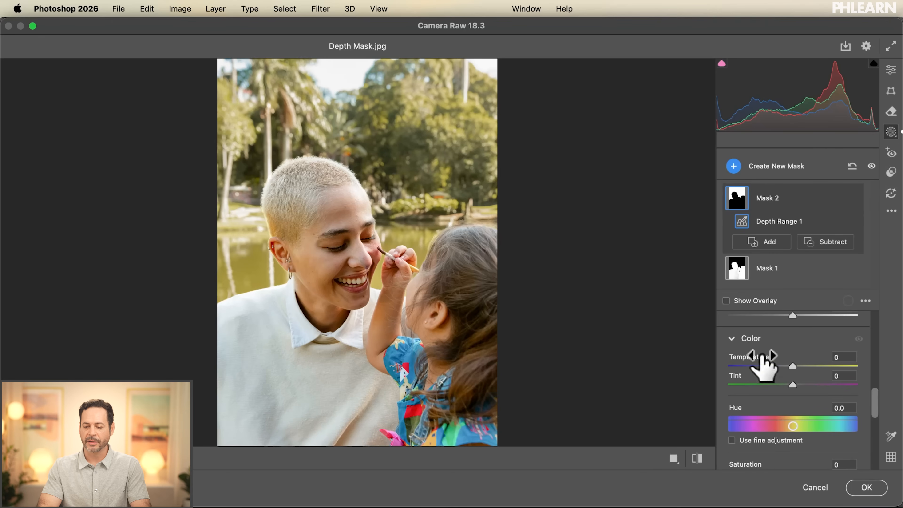
left_click_drag(794, 386, 781, 387)
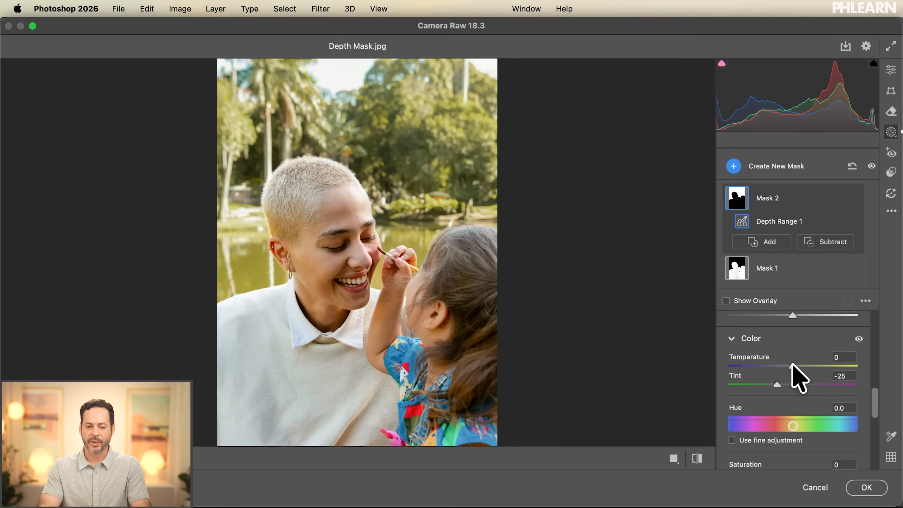
left_click_drag(799, 365, 787, 364)
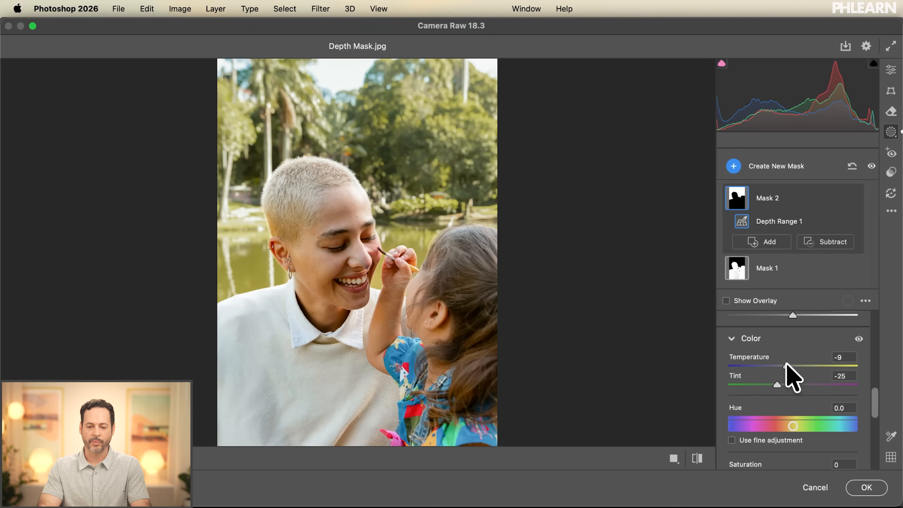
scroll(791, 373, "down", 3)
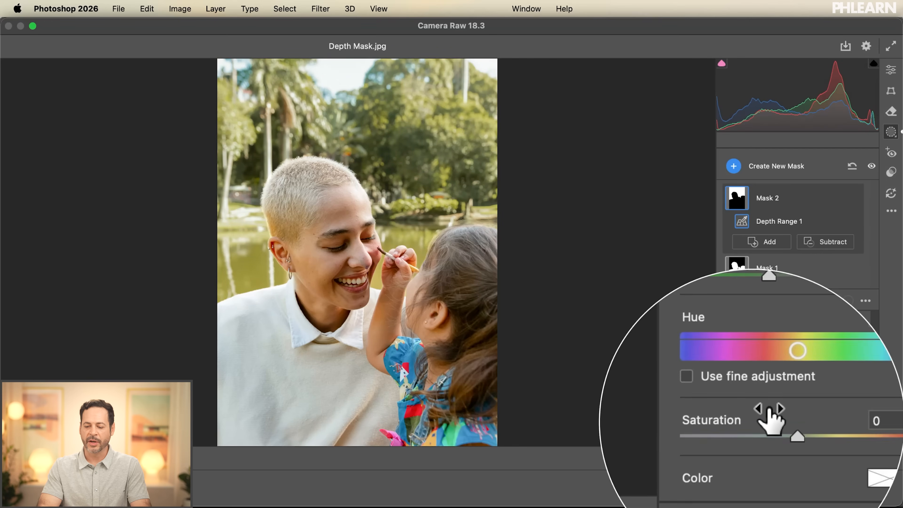
left_click_drag(799, 412, 793, 411)
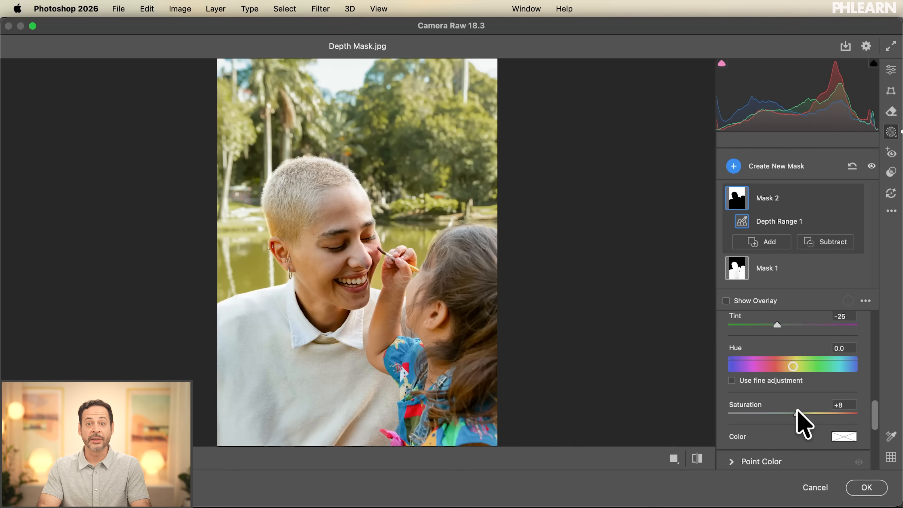
Step: Add a Point Color sample to the background mask from the green trees above the girl's head
scroll(797, 413, "down", 4)
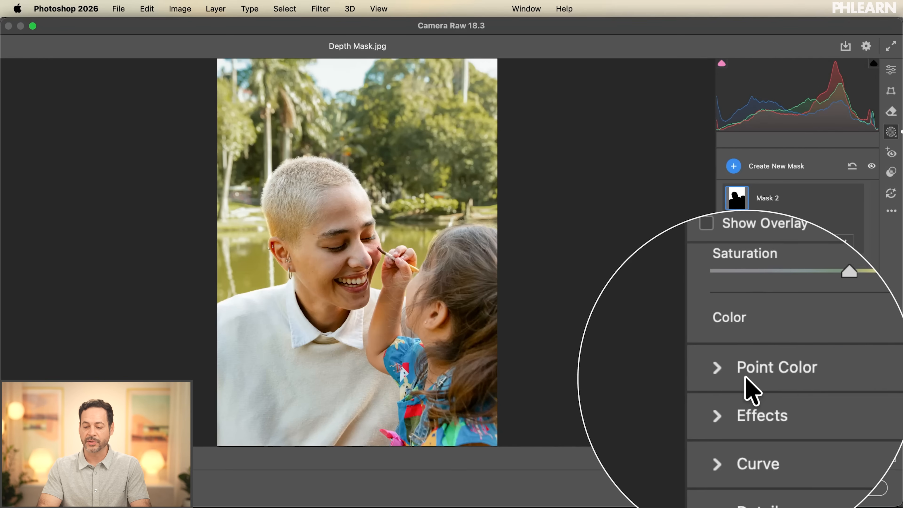
left_click(738, 375)
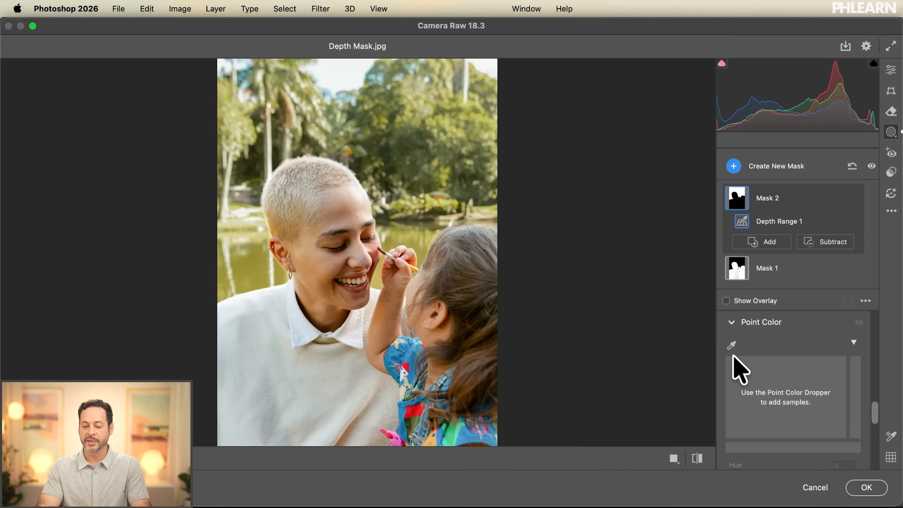
left_click(732, 346)
left_click(470, 142)
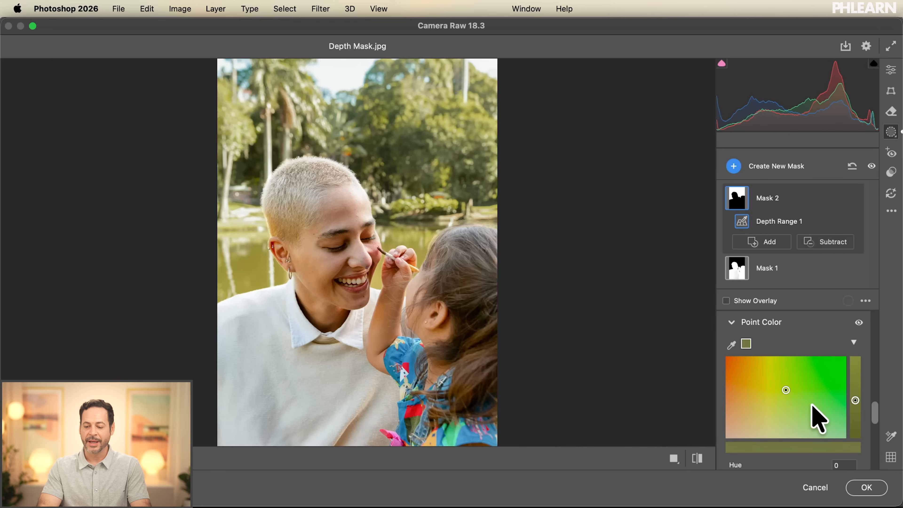
scroll(814, 417, "down", 2)
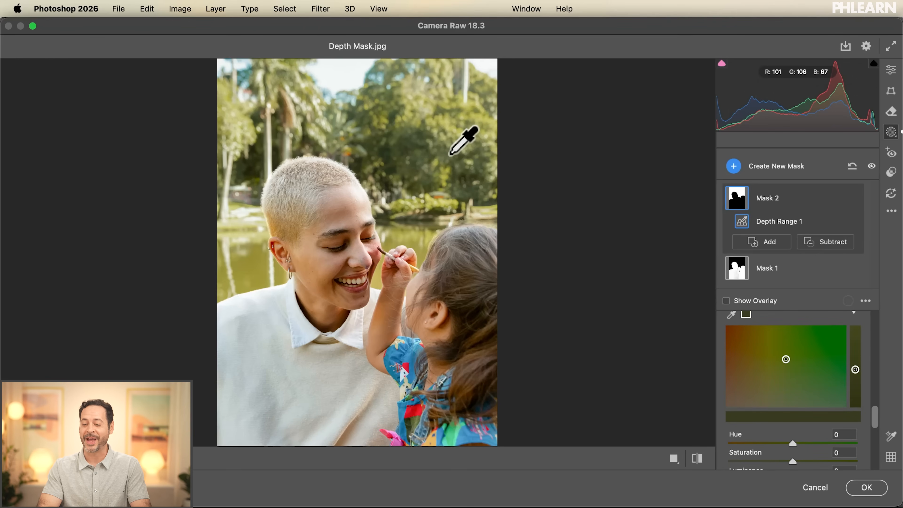
scroll(772, 319, "down", 1)
scroll(772, 320, "up", 2)
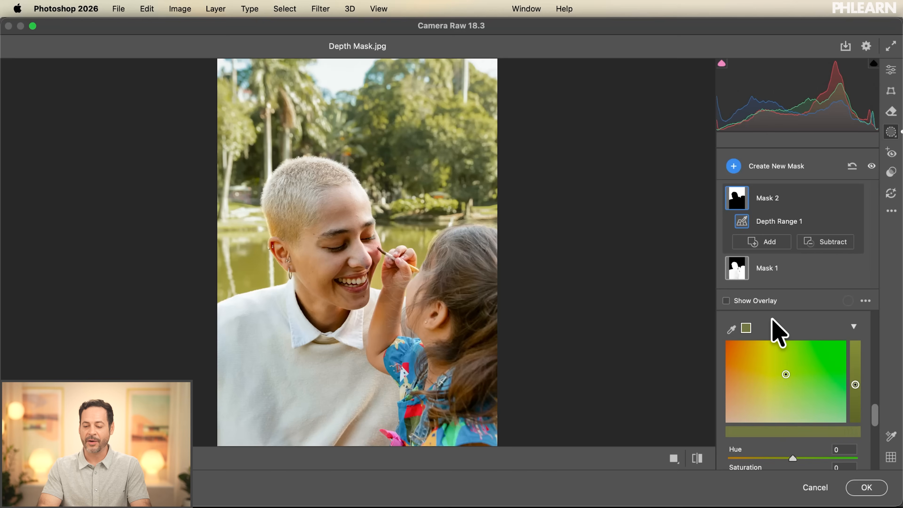
Step: Set the sampled green's hue to +48, saturation to +9 and luminance to +3 in Point Color
scroll(810, 385, "down", 3)
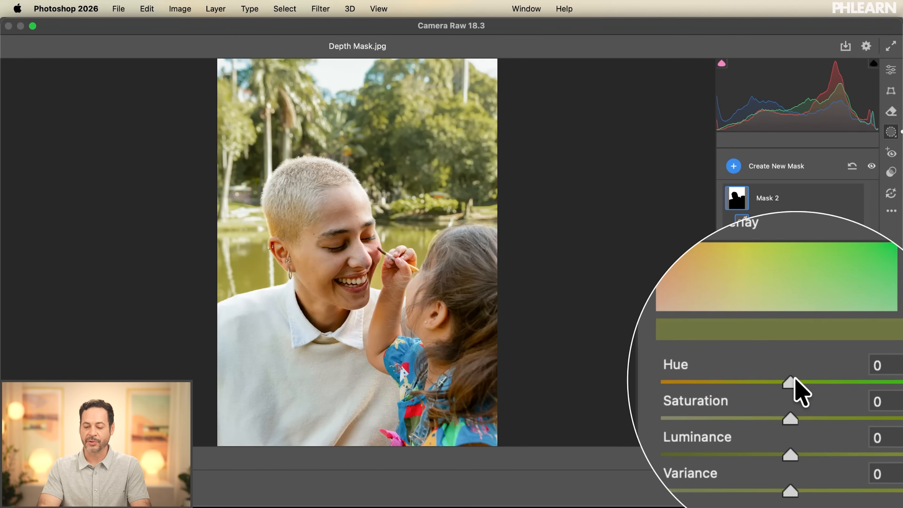
left_click_drag(793, 379, 819, 379)
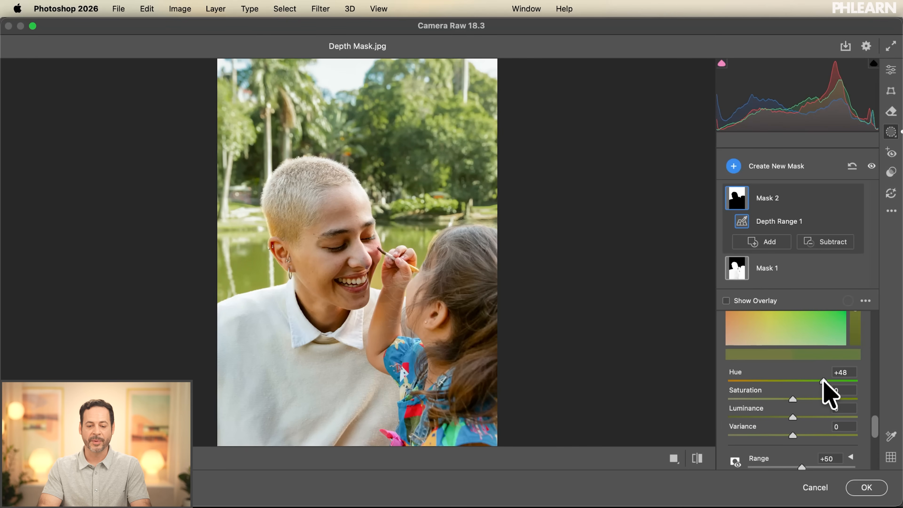
left_click_drag(793, 399, 803, 400)
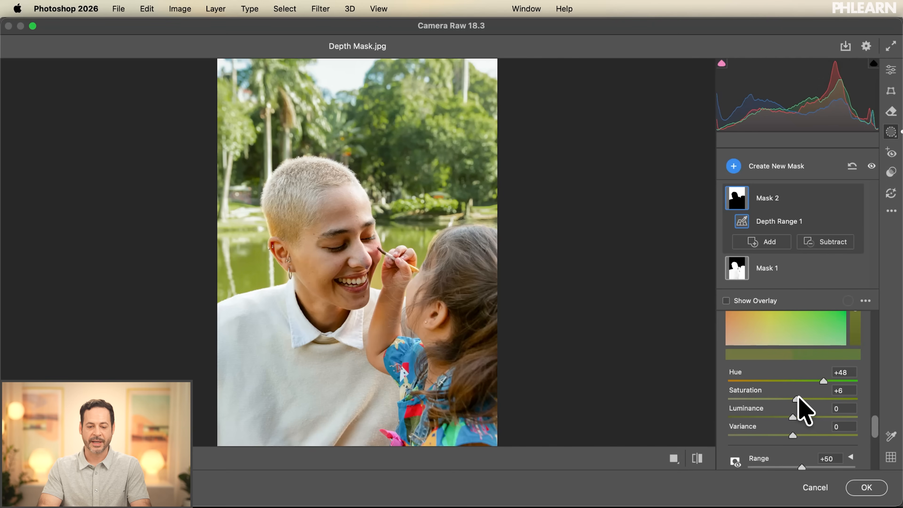
left_click_drag(794, 417, 796, 416)
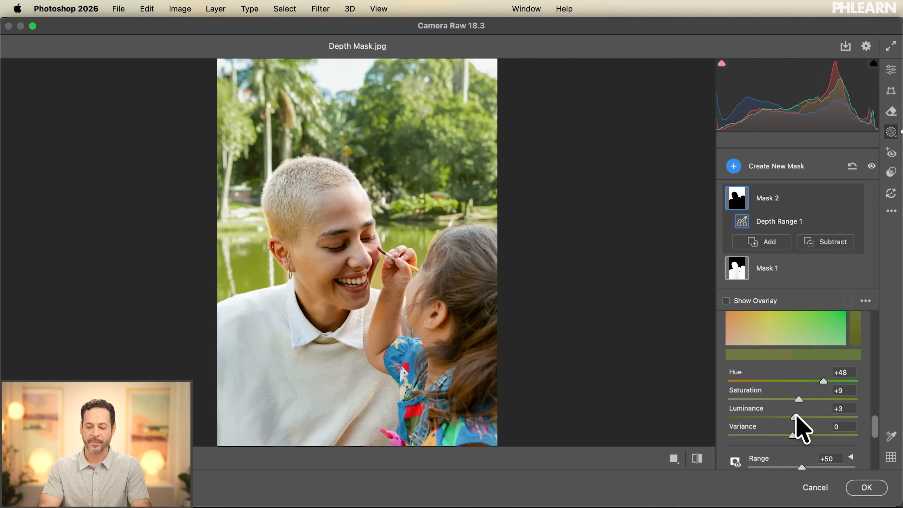
Step: Set the sampled green's variance to +43, and toggle the photo to its default settings and back to compare
left_click_drag(794, 432, 724, 429)
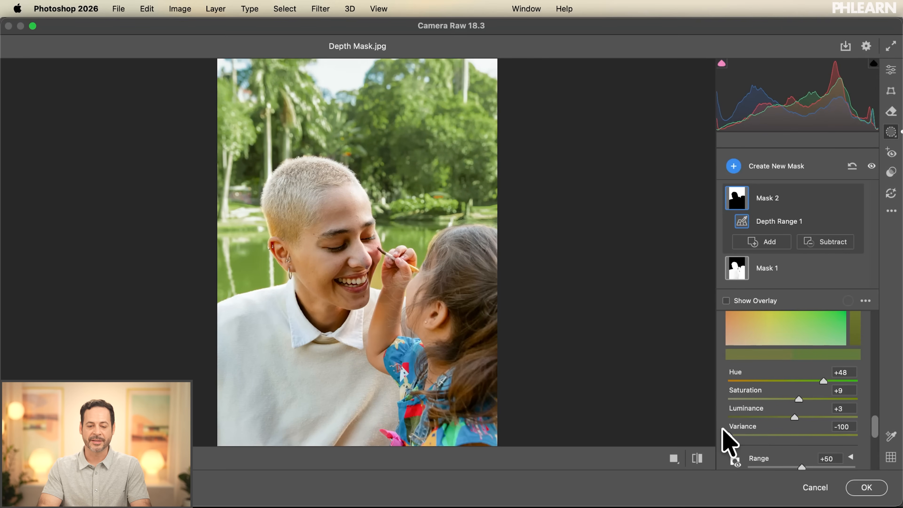
left_click_drag(724, 430, 830, 433)
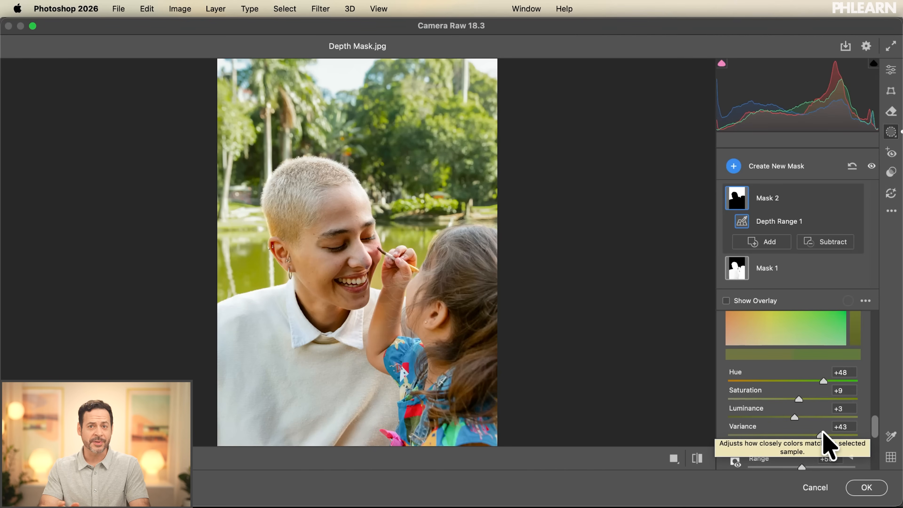
left_click(697, 458)
left_click(697, 458)
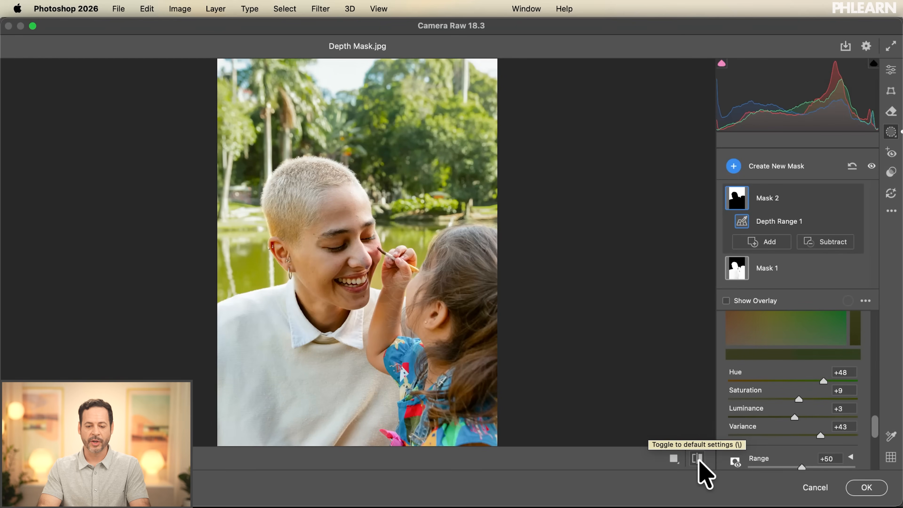